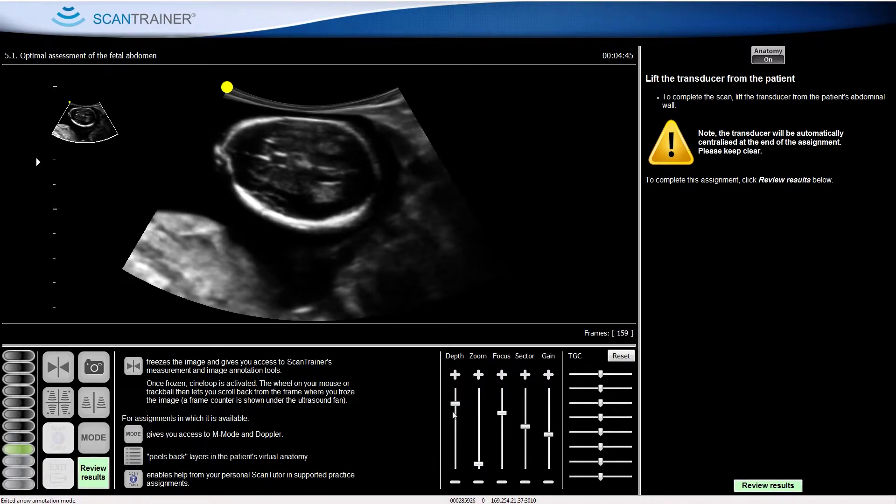
Finish the fetal scan assignment and bring up its practice results
click(89, 481)
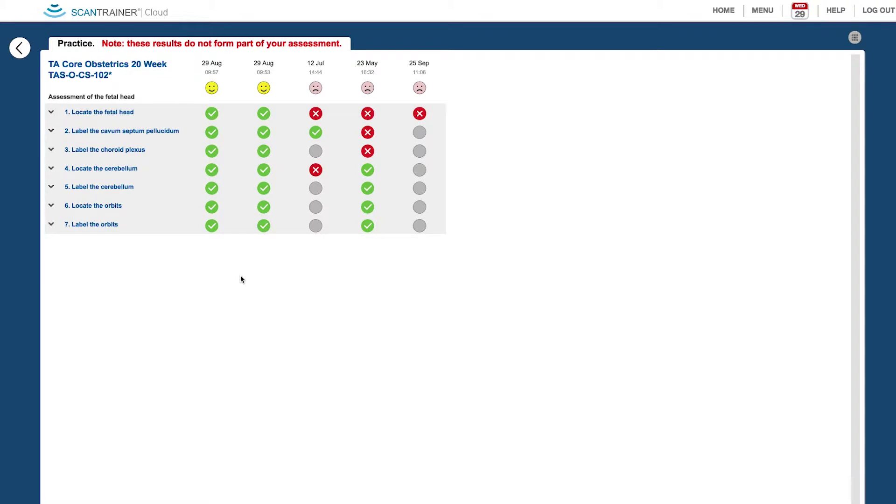
Expand the Locate the fetal head, Label the cavum septum pellucidum and Label the choroid plexus tasks
click(51, 113)
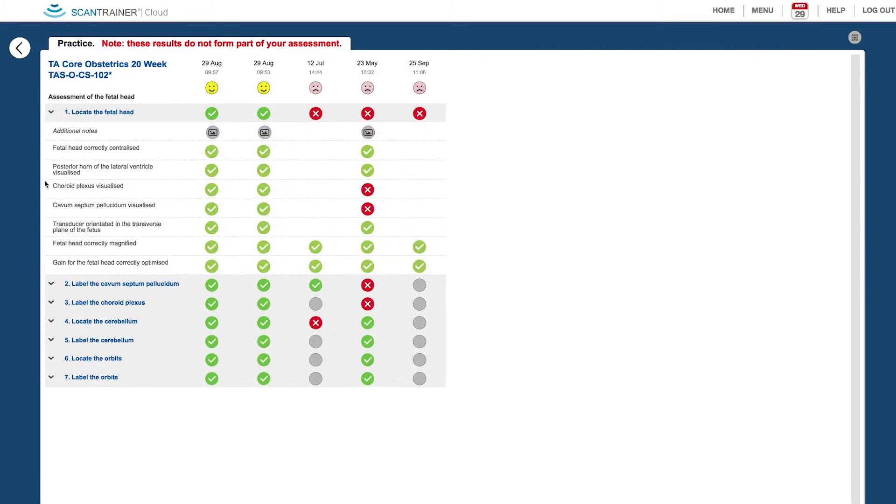
click(52, 284)
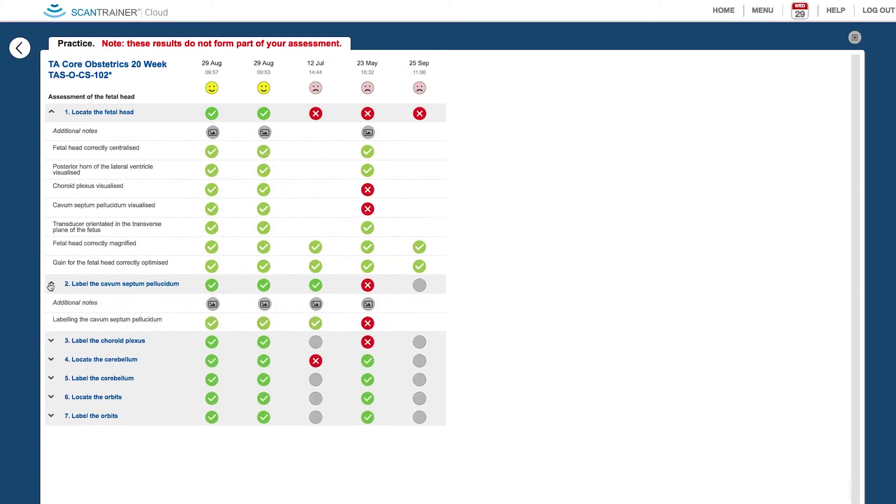
click(53, 342)
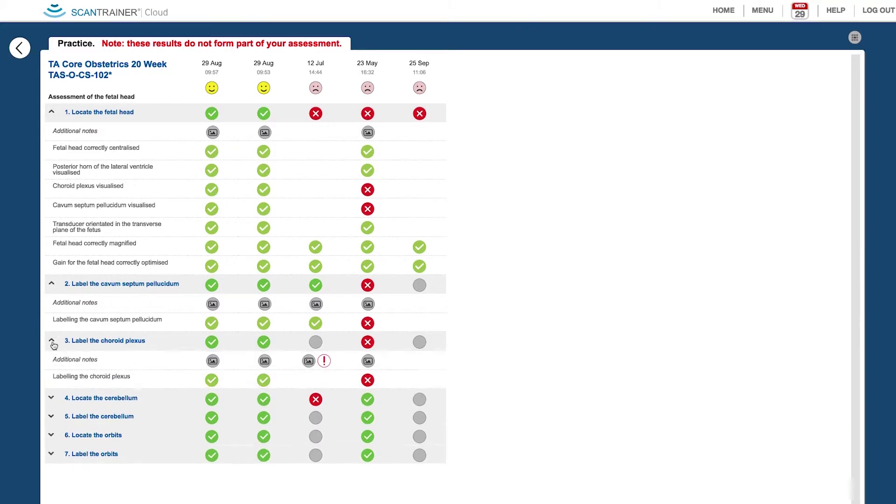
Expand task 4, Locate the cerebellum, to show its individual checks
click(52, 398)
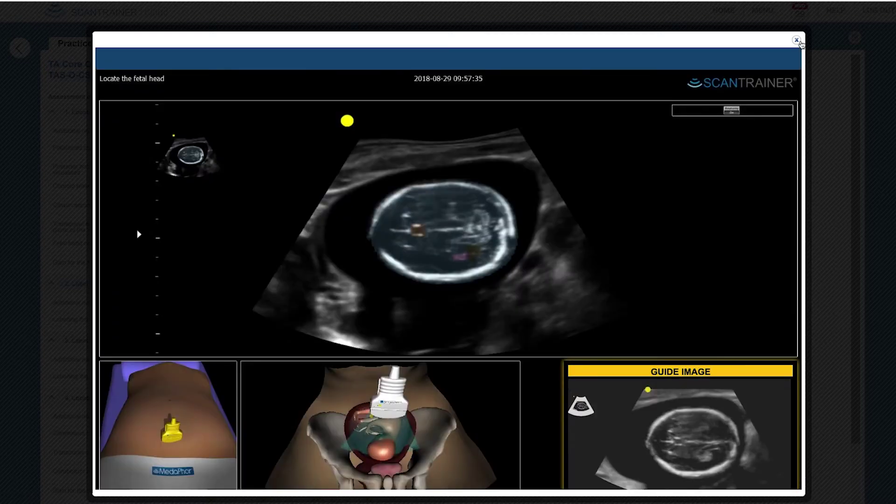
Close the saved scan recording popup to return to the expanded results table
click(796, 40)
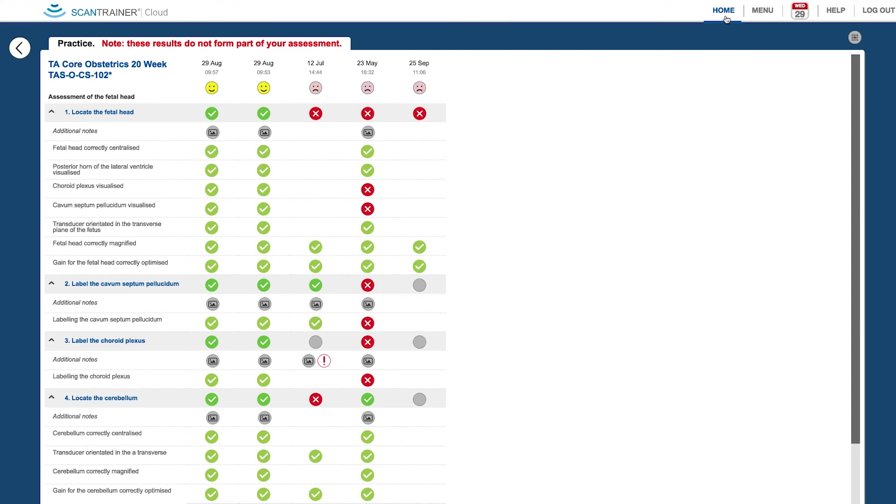
click(725, 14)
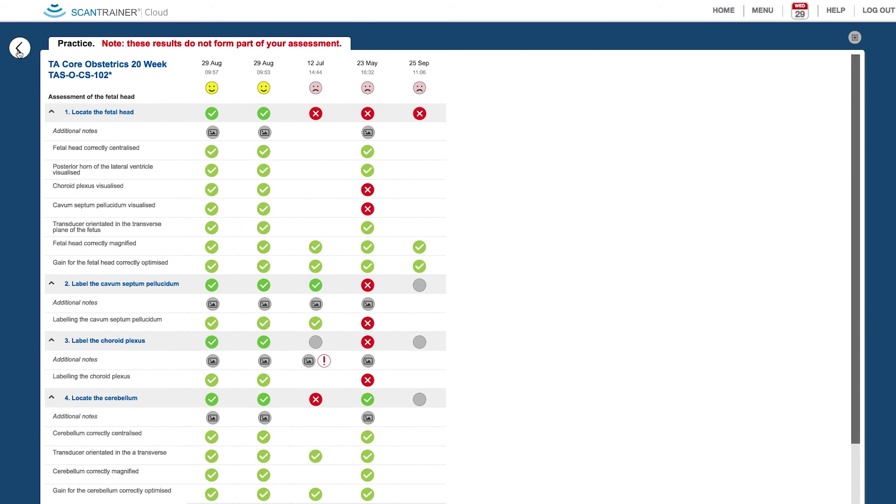